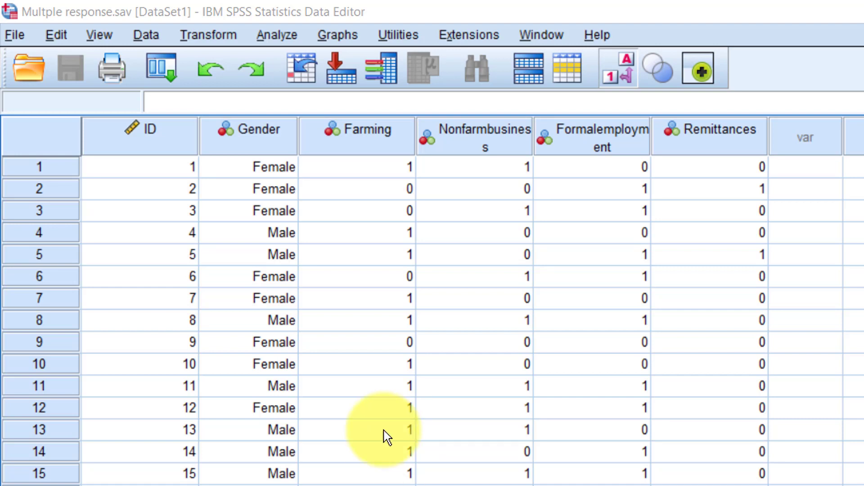
- Run Frequencies on Farming, Non-farm business, Formal employment and Remittances, then scroll through the tables
{"action": "left_click", "coordinate": [292, 35]}
{"action": "mouse_move", "coordinate": [298, 83]}
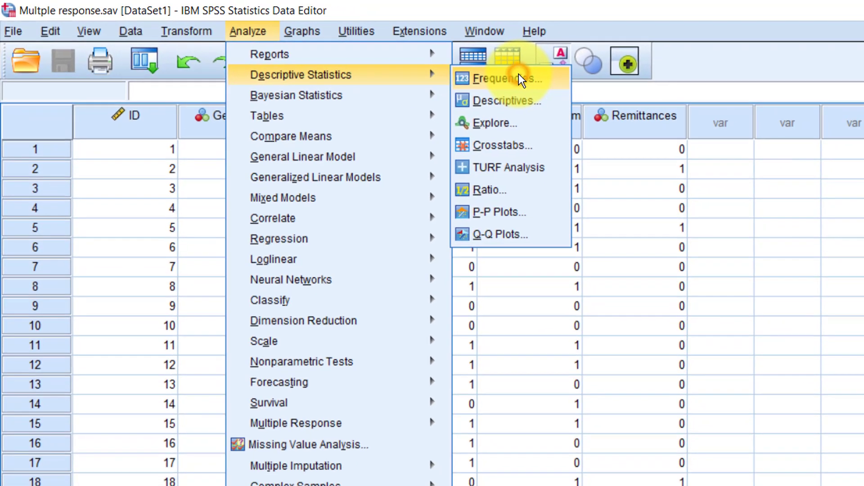
{"action": "left_click", "coordinate": [571, 88]}
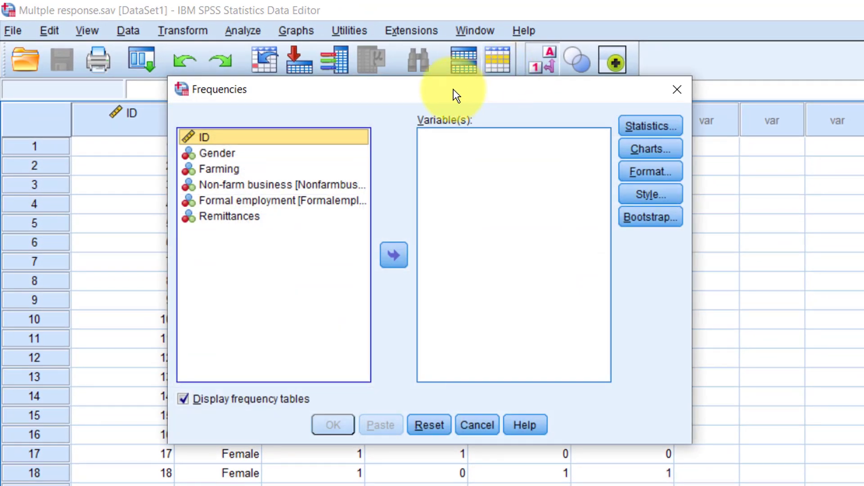
{"action": "left_click", "coordinate": [219, 169]}
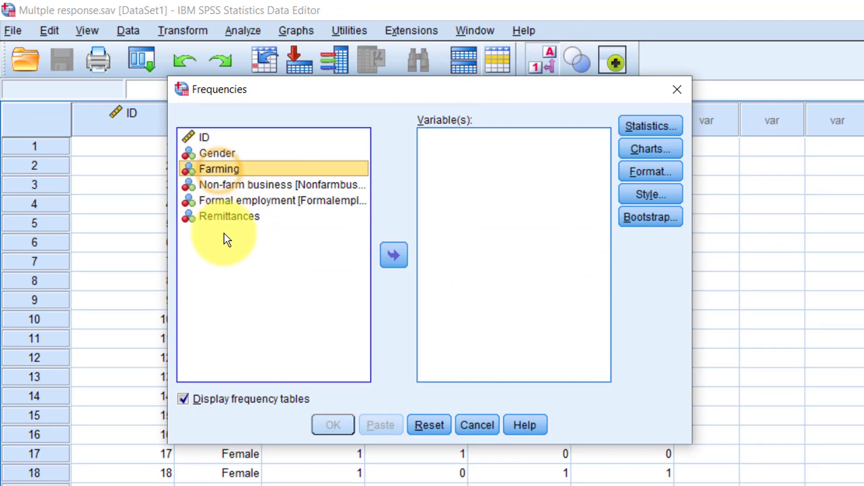
{"action": "left_click", "coordinate": [217, 220], "text": "shift"}
{"action": "left_click_drag", "start_coordinate": [210, 186], "coordinate": [472, 175]}
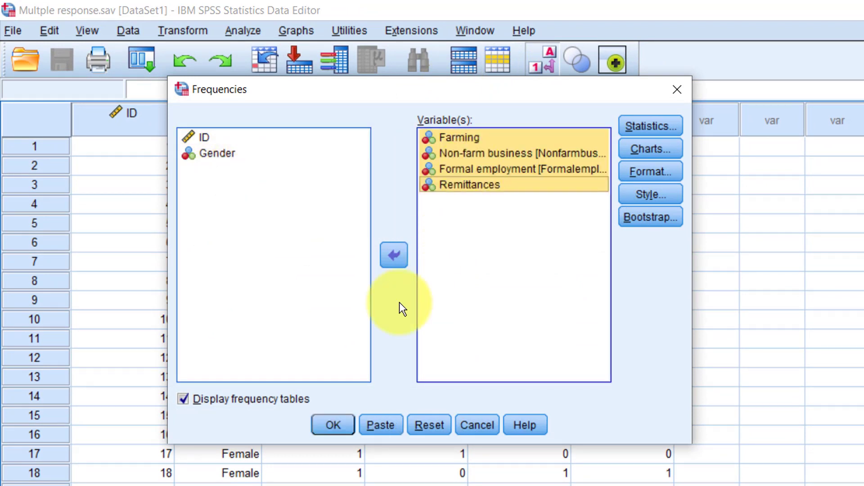
{"action": "left_click", "coordinate": [347, 418]}
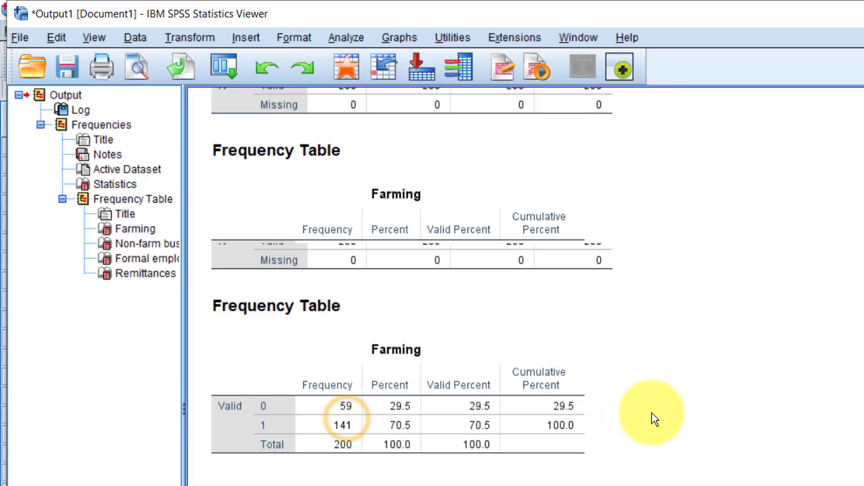
{"action": "scroll", "coordinate": [660, 412], "scroll_direction": "down", "scroll_amount": 3}
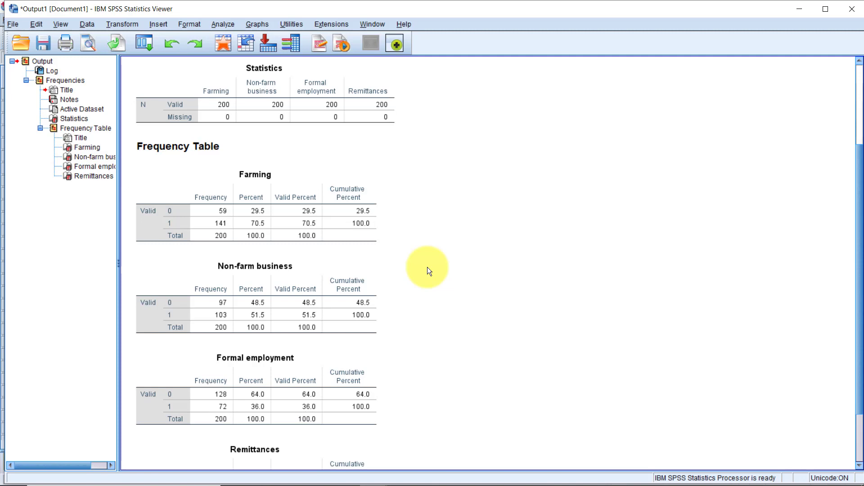
- Put Farming through Remittances into a new multiple response set definition
{"action": "left_click", "coordinate": [802, 8]}
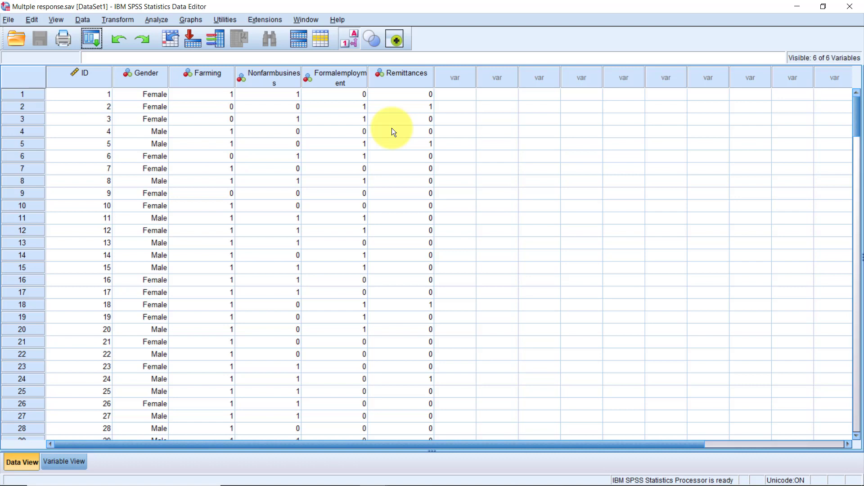
{"action": "left_click", "coordinate": [156, 19]}
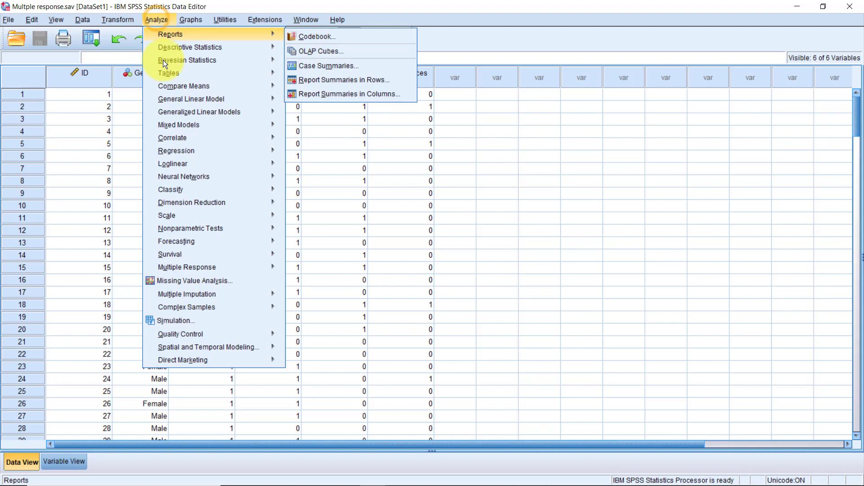
{"action": "mouse_move", "coordinate": [207, 266]}
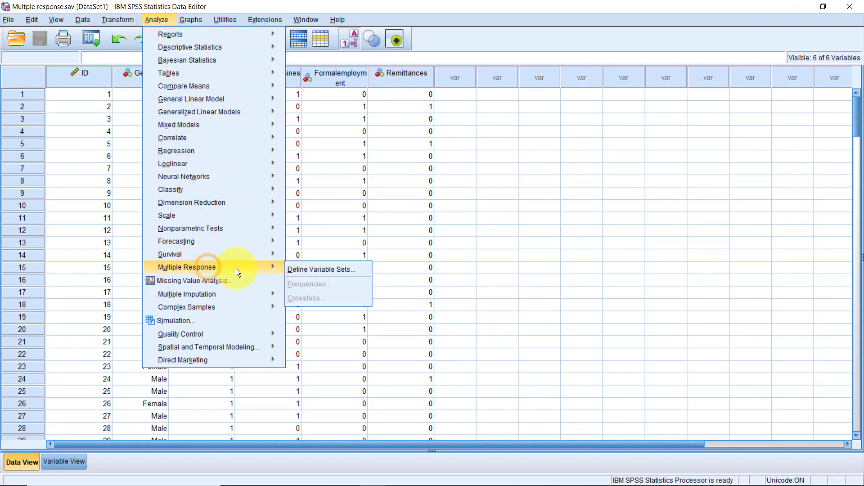
{"action": "left_click", "coordinate": [309, 270]}
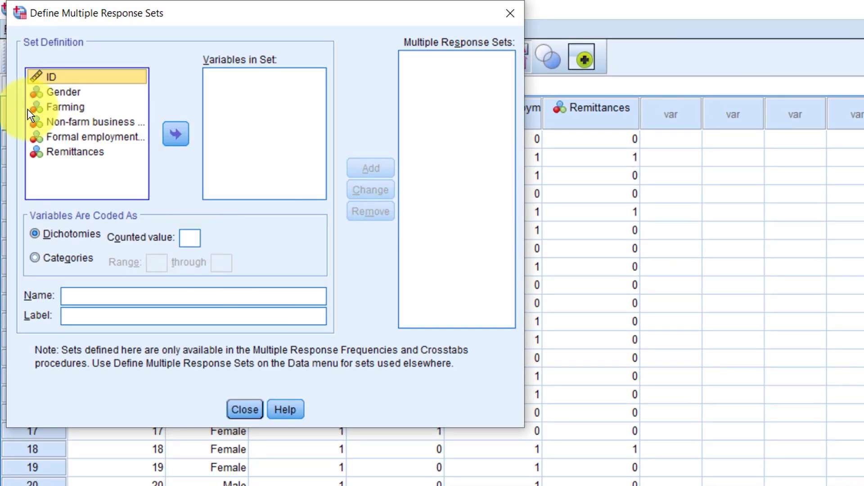
{"action": "left_click", "coordinate": [50, 105]}
{"action": "left_click", "coordinate": [62, 148], "text": "shift"}
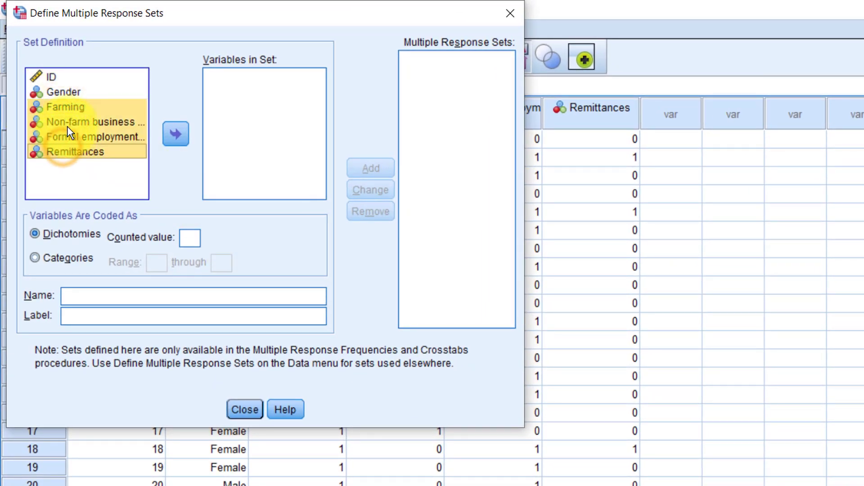
{"action": "left_click_drag", "start_coordinate": [67, 127], "coordinate": [254, 101]}
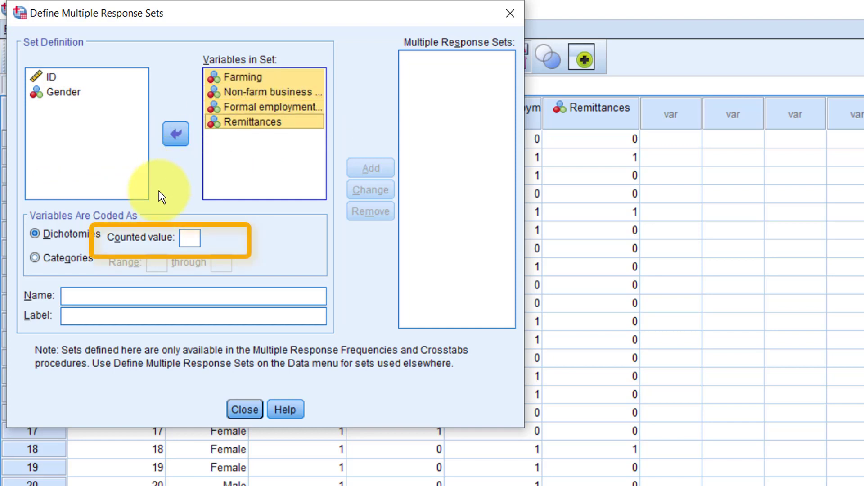
- Count value 1, name the set IncomeSources with label 'Household sources of income', and add it
{"action": "left_click", "coordinate": [194, 233]}
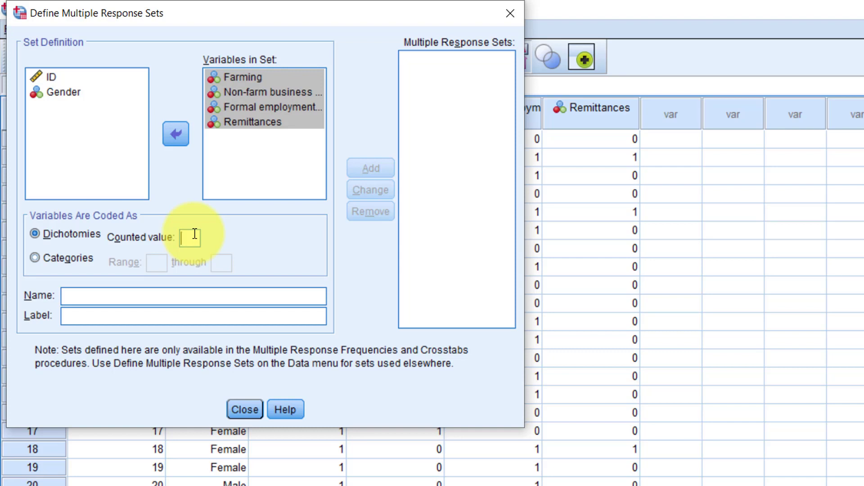
{"action": "type", "text": "1"}
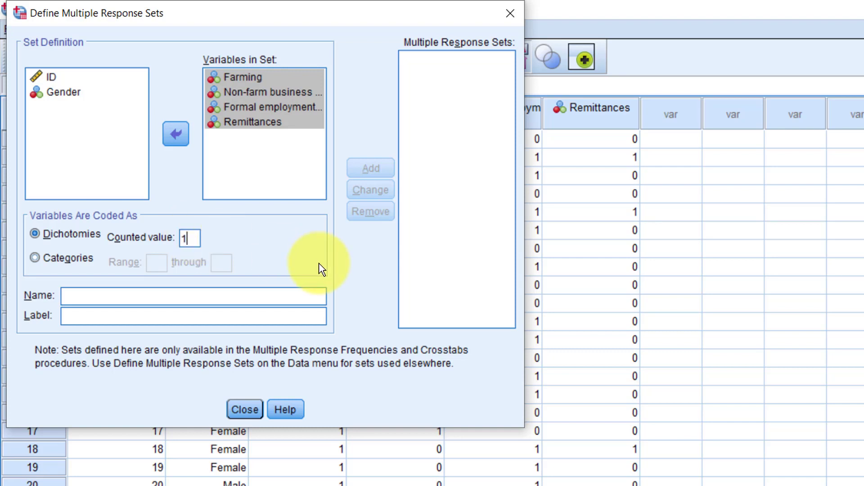
{"action": "left_click", "coordinate": [203, 293]}
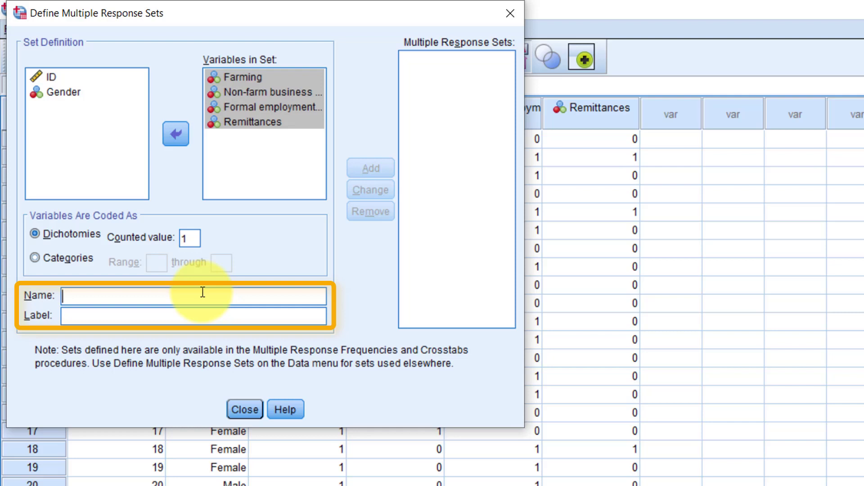
{"action": "type", "text": "lncomeSourc"}
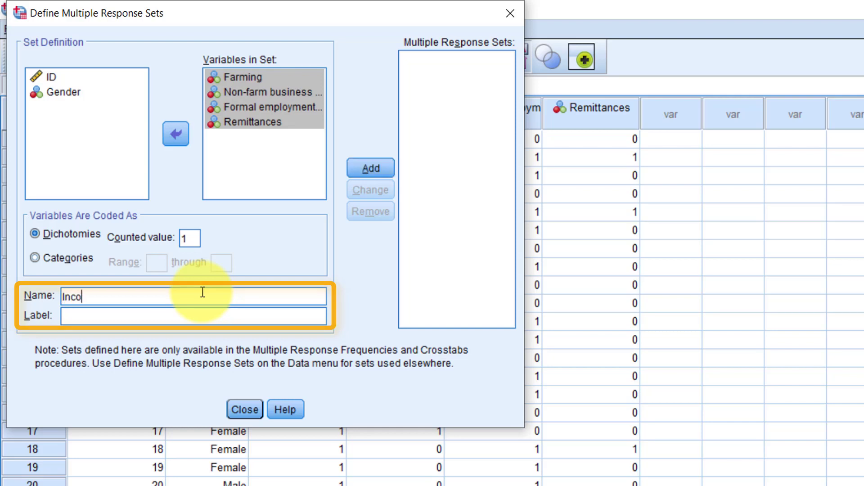
{"action": "type", "text": "es"}
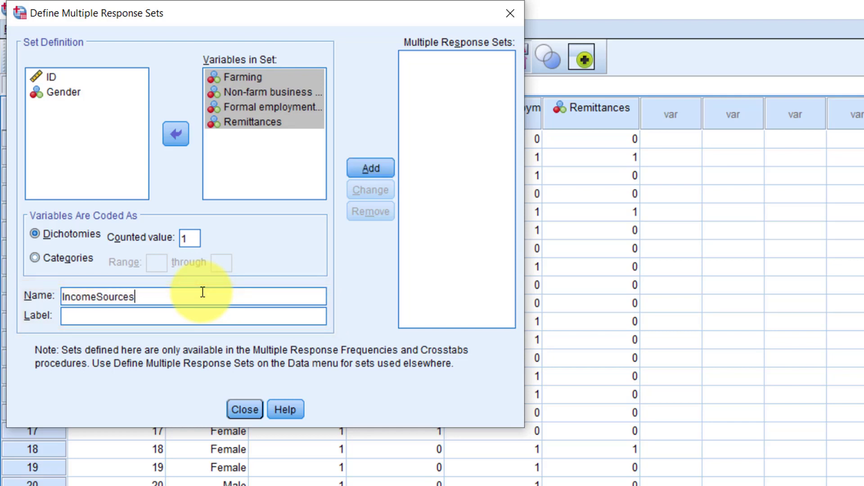
{"action": "left_click", "coordinate": [193, 313]}
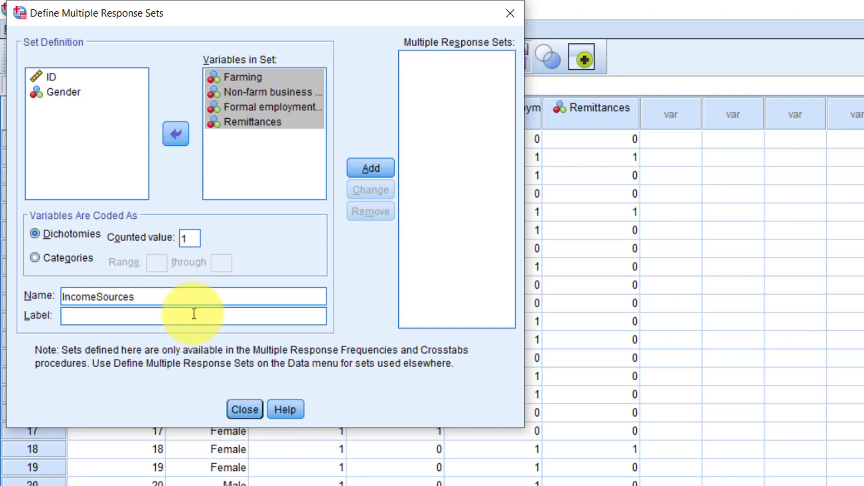
{"action": "type", "text": "Household sources of income"}
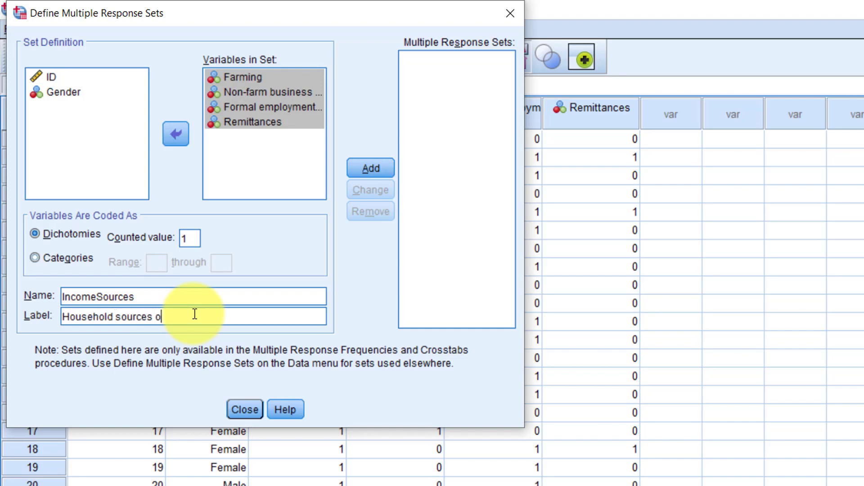
{"action": "left_click", "coordinate": [364, 169]}
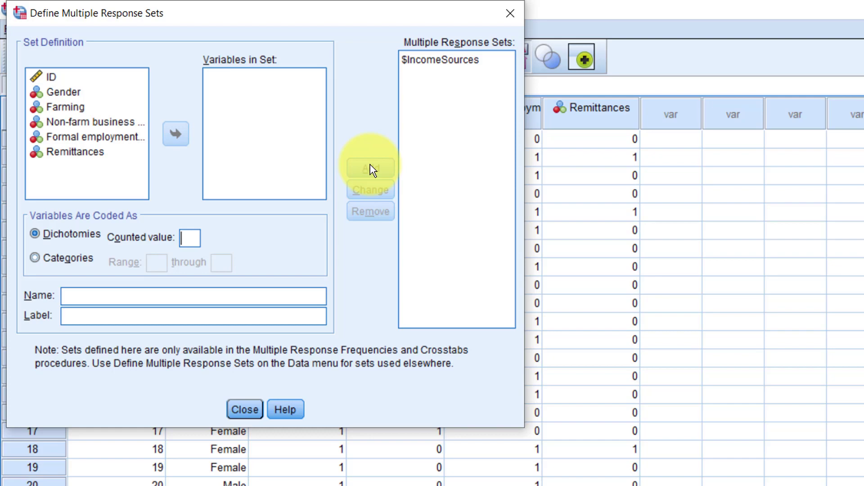
- Close the set dialog and run Multiple Response Frequencies on the $IncomeSources set
{"action": "left_click", "coordinate": [245, 410]}
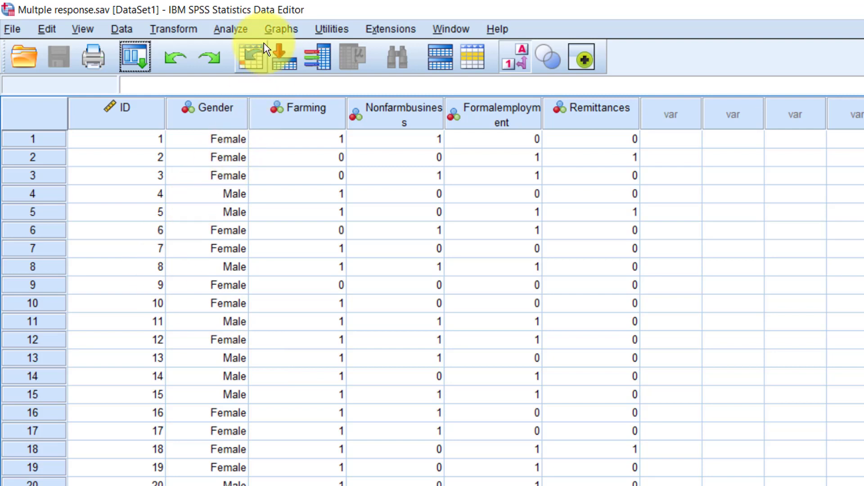
{"action": "left_click", "coordinate": [231, 28]}
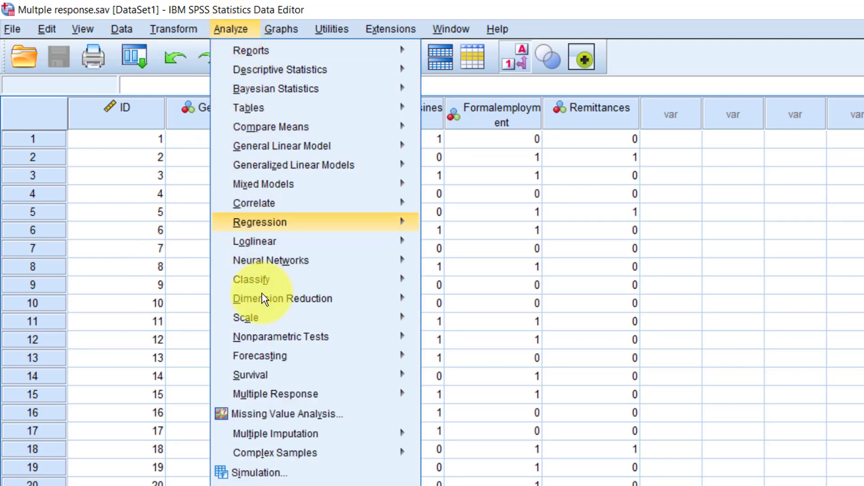
{"action": "mouse_move", "coordinate": [276, 388]}
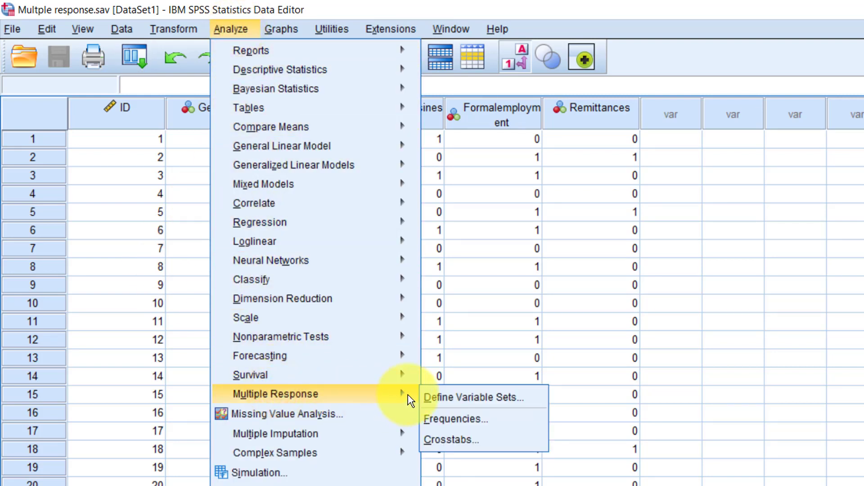
{"action": "left_click", "coordinate": [441, 418]}
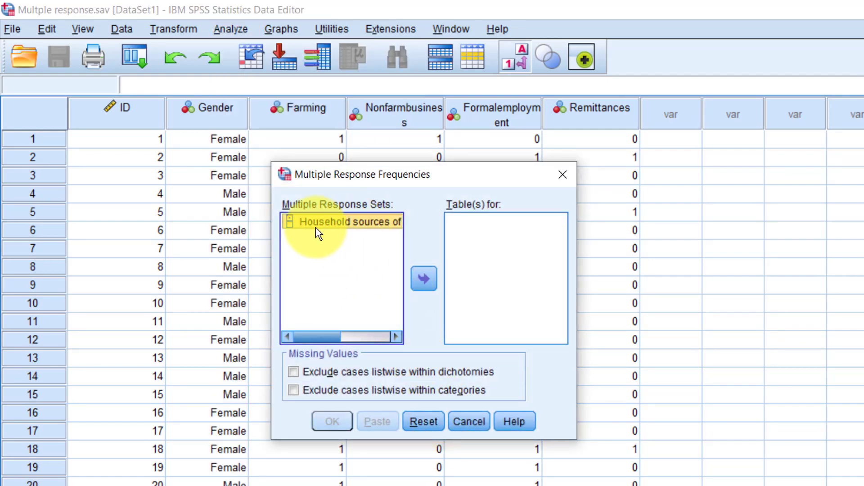
{"action": "left_click_drag", "start_coordinate": [312, 225], "coordinate": [456, 229]}
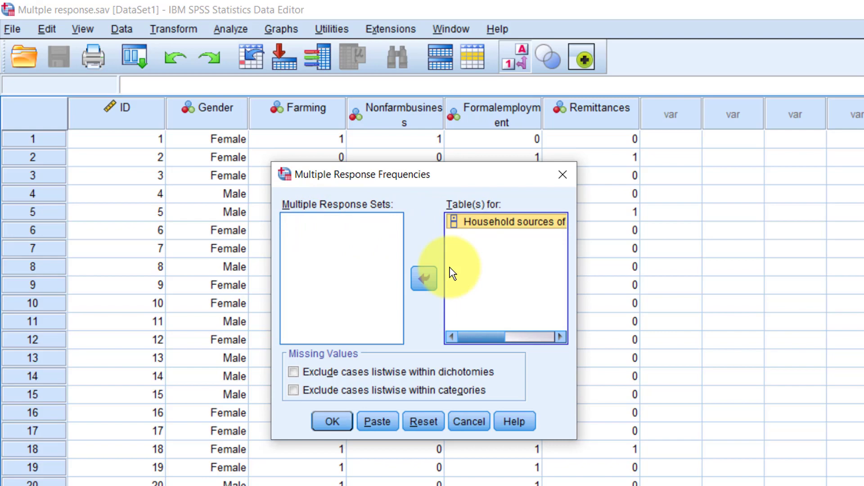
{"action": "left_click", "coordinate": [336, 423]}
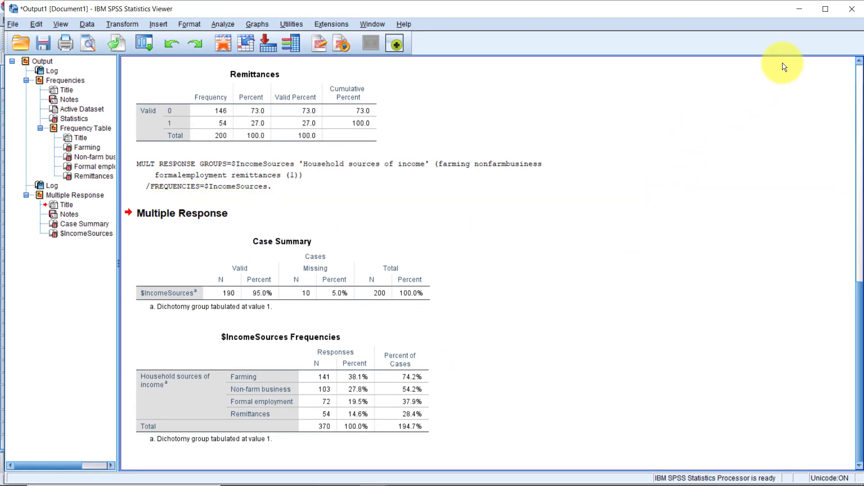
- In Multiple Response Crosstabs, place $IncomeSources in rows and Gender in columns
{"action": "left_click", "coordinate": [797, 10]}
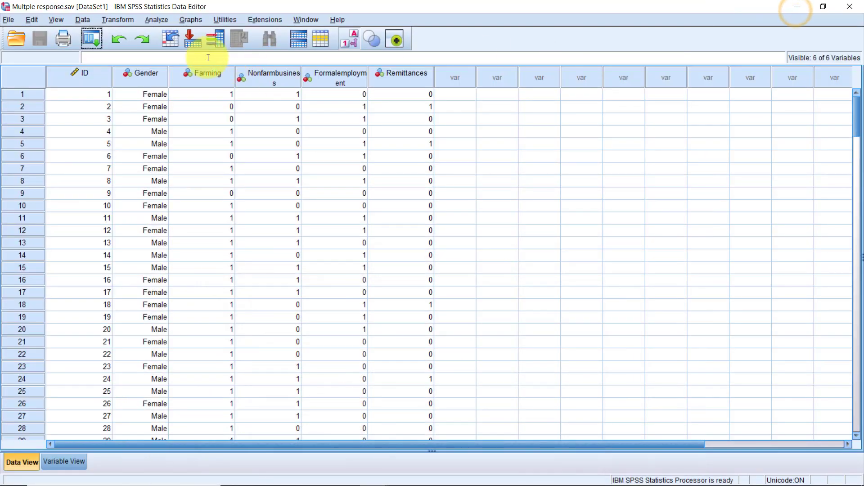
{"action": "left_click", "coordinate": [156, 20]}
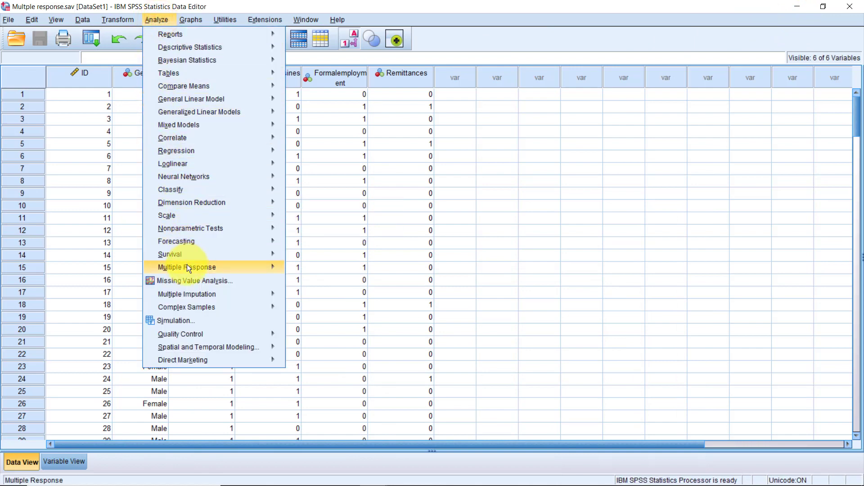
{"action": "mouse_move", "coordinate": [190, 268]}
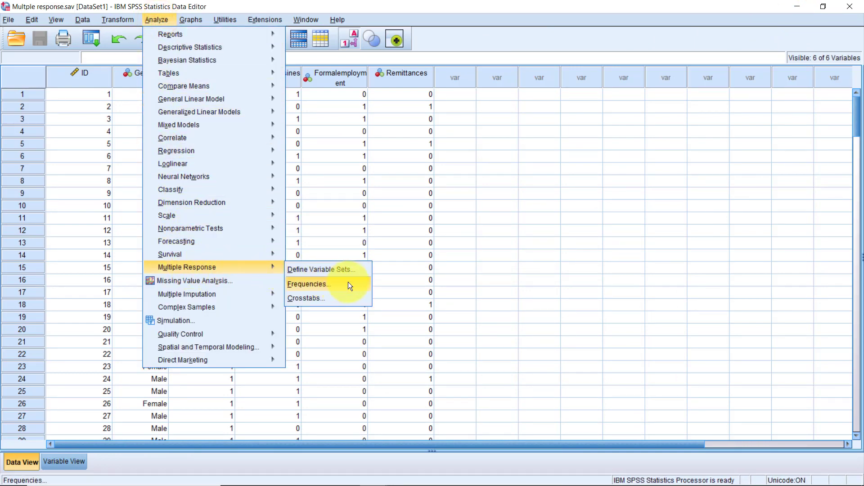
{"action": "left_click", "coordinate": [349, 299]}
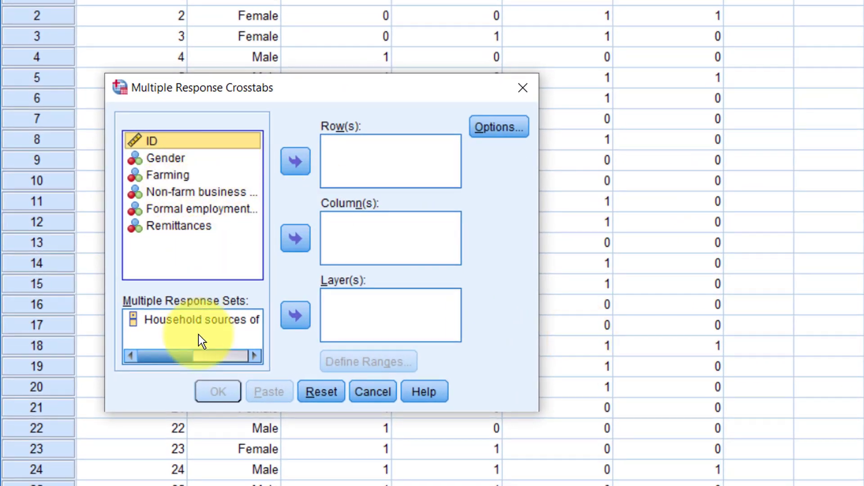
{"action": "left_click_drag", "start_coordinate": [199, 321], "coordinate": [357, 148]}
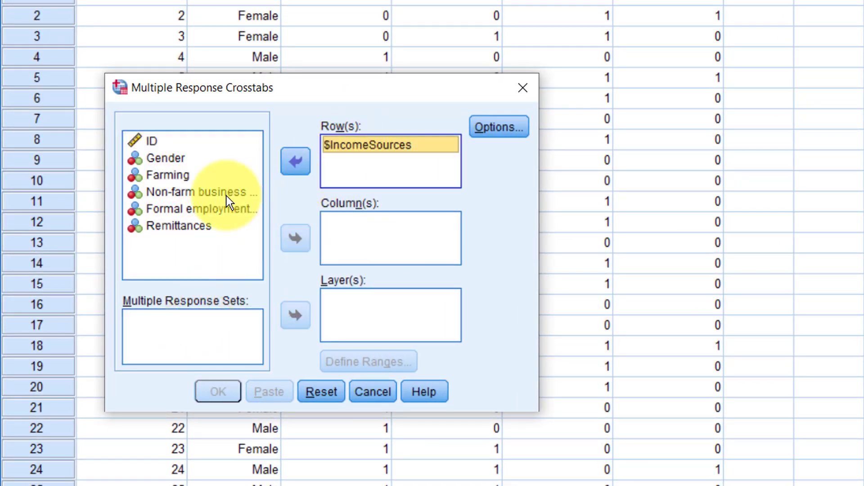
{"action": "left_click_drag", "start_coordinate": [150, 155], "coordinate": [376, 242]}
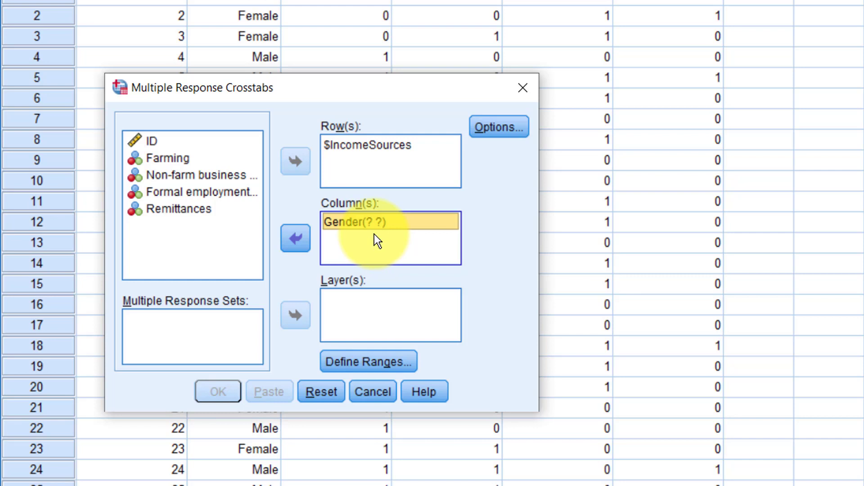
- Give Gender a range of 0 to 1 and request column percentages
{"action": "left_click", "coordinate": [369, 360]}
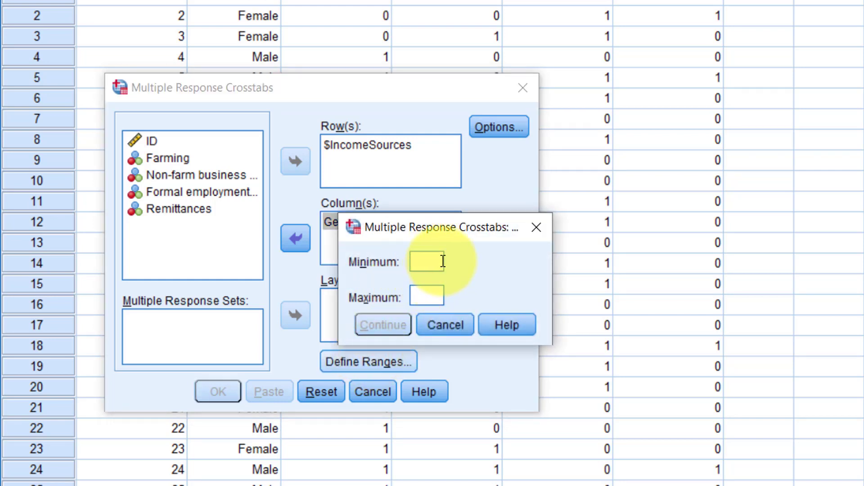
{"action": "type", "text": "0"}
{"action": "left_click", "coordinate": [434, 295]}
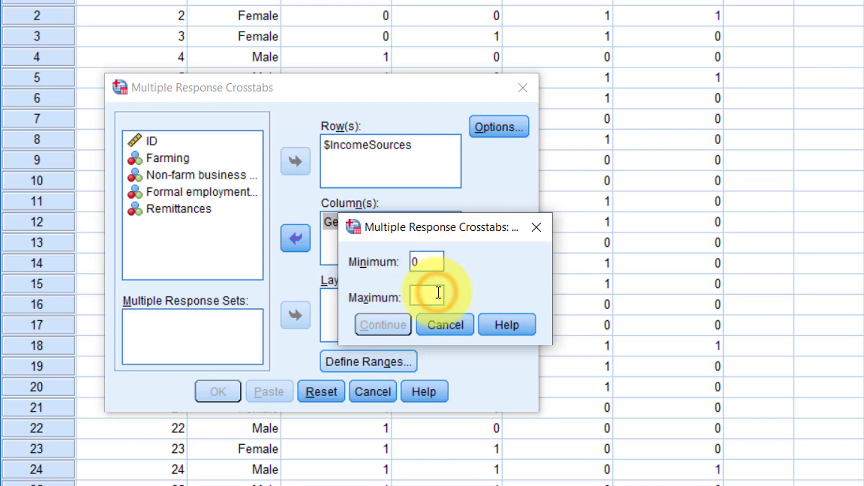
{"action": "type", "text": "1"}
{"action": "left_click", "coordinate": [372, 320]}
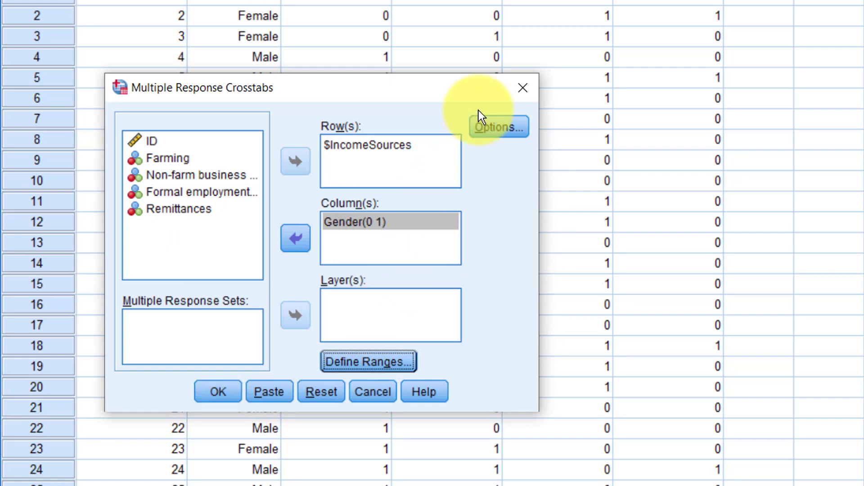
{"action": "left_click", "coordinate": [483, 126]}
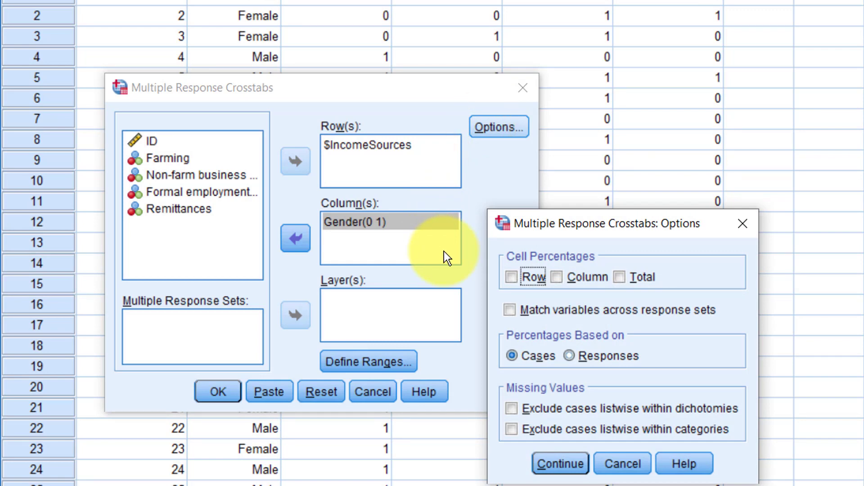
{"action": "left_click", "coordinate": [579, 275]}
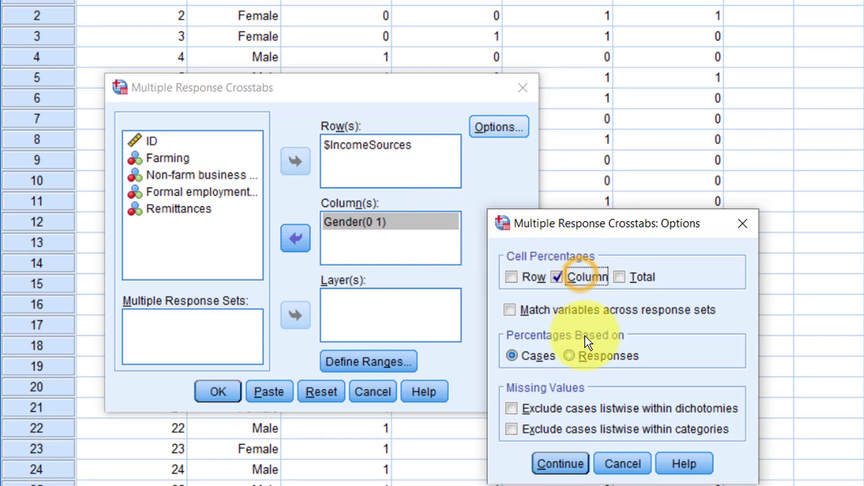
{"action": "left_click", "coordinate": [562, 465]}
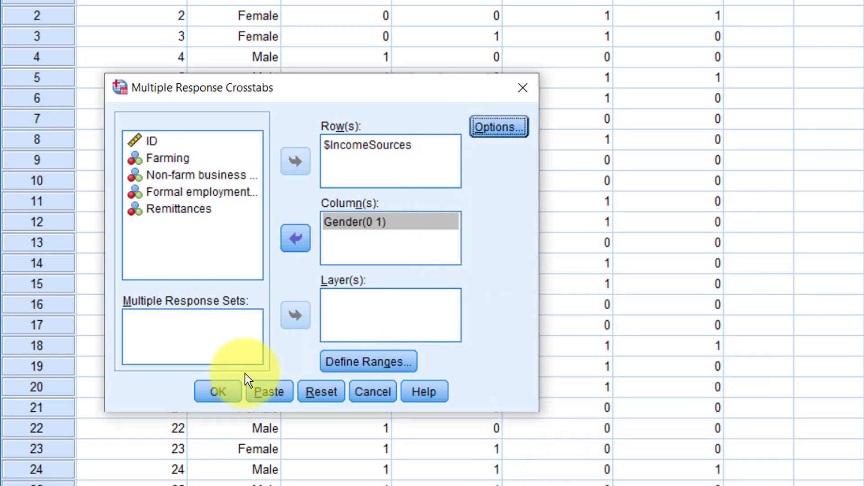
- Run the configured $IncomeSources by Gender crosstab with column percentages
{"action": "left_click", "coordinate": [220, 391]}
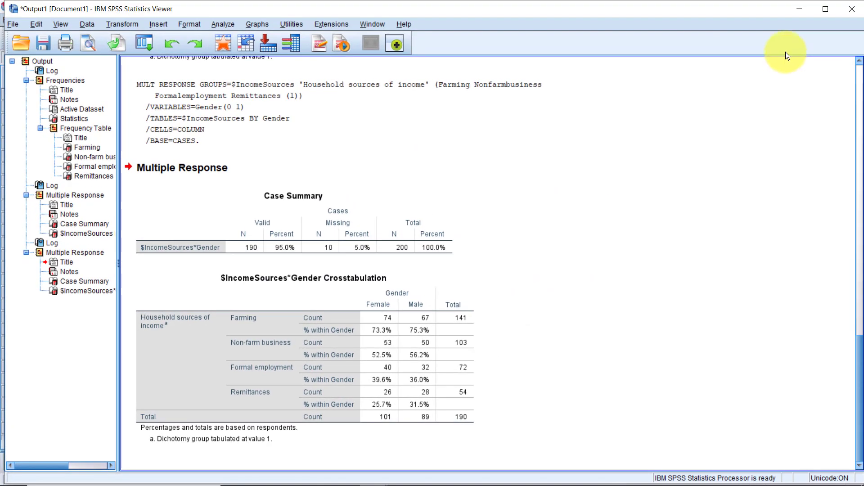
- Return to the Data Editor and open Chart Builder, moving its window to the right
{"action": "left_click", "coordinate": [799, 8]}
{"action": "left_click", "coordinate": [196, 20]}
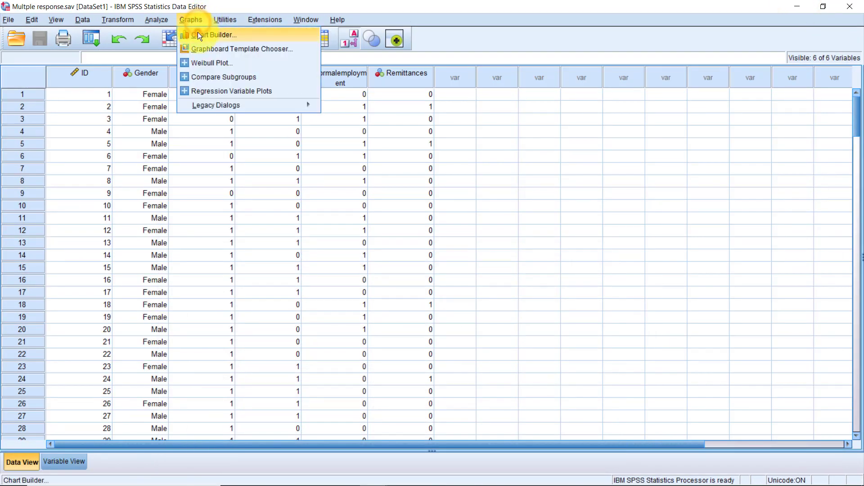
{"action": "left_click", "coordinate": [202, 34]}
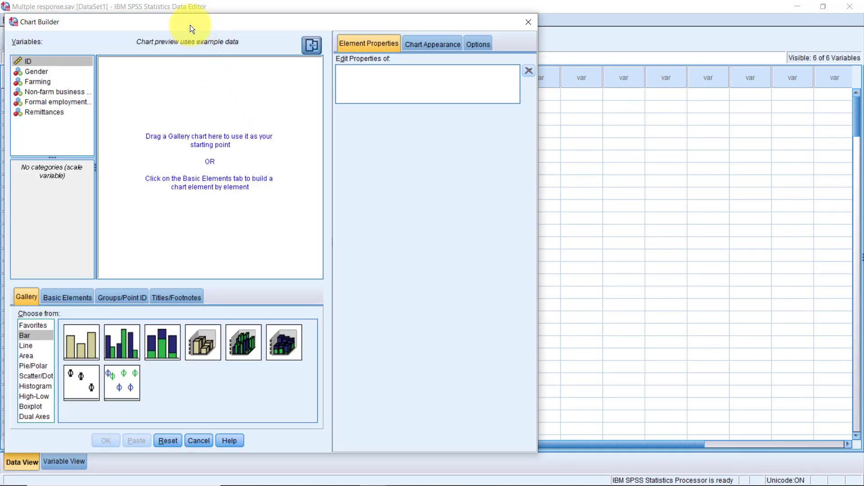
{"action": "left_click_drag", "start_coordinate": [190, 25], "coordinate": [228, 24]}
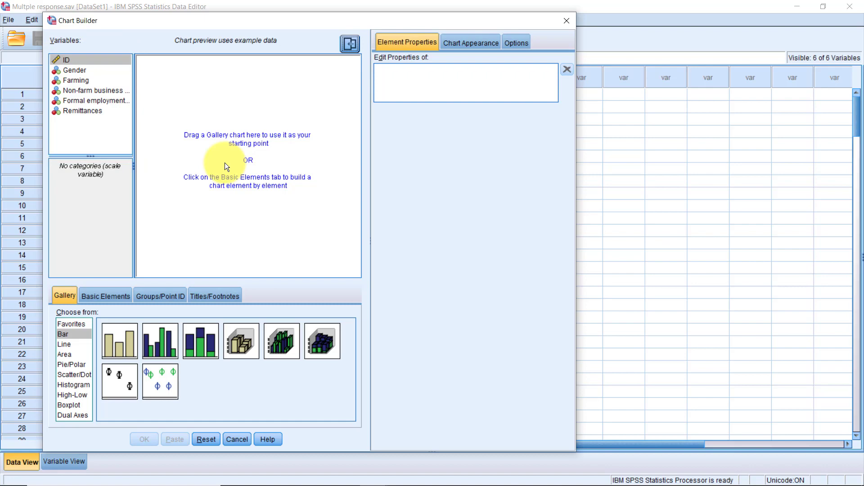
- Close Chart Builder and put Farming through Remittances into Data > Define Multiple Response Sets
{"action": "left_click", "coordinate": [564, 20]}
{"action": "left_click", "coordinate": [83, 19]}
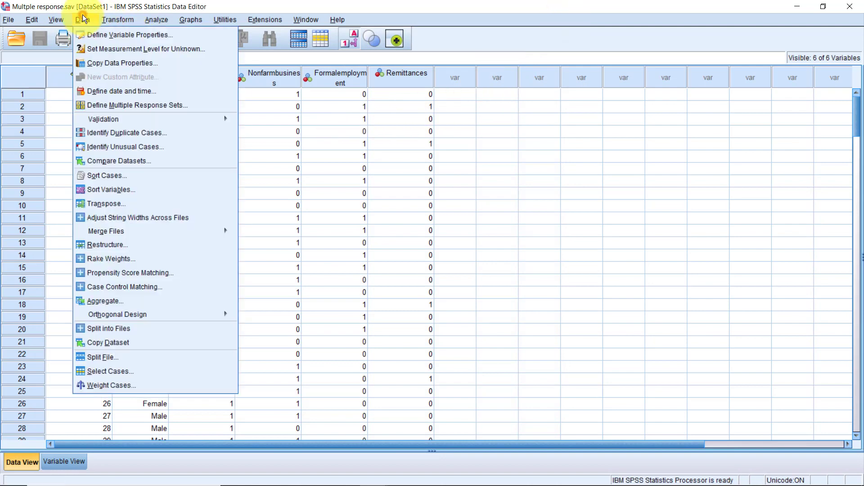
{"action": "left_click", "coordinate": [127, 106]}
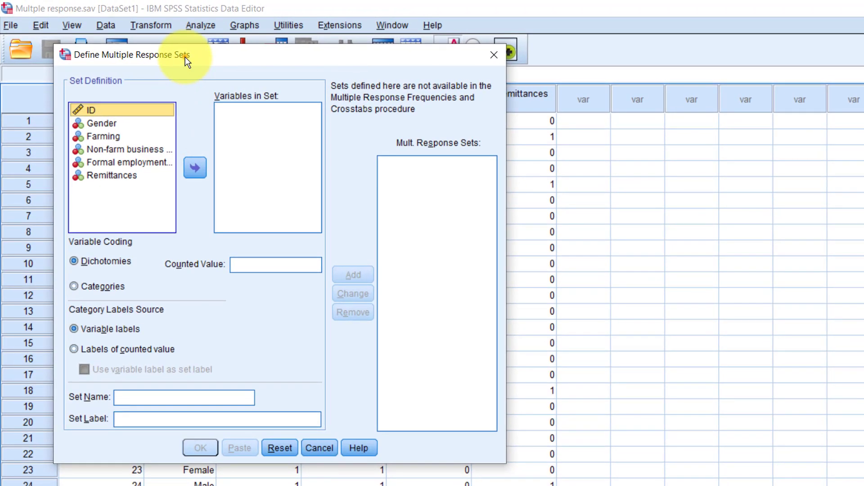
{"action": "left_click_drag", "start_coordinate": [185, 57], "coordinate": [263, 60]}
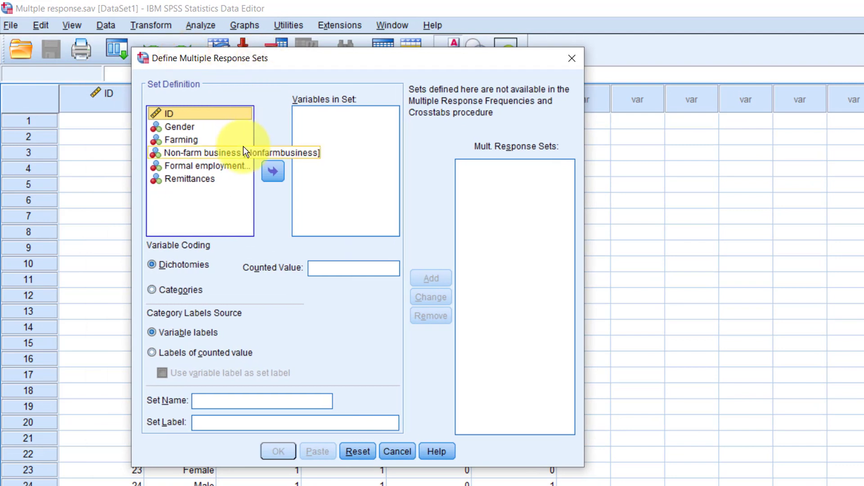
{"action": "left_click", "coordinate": [188, 140]}
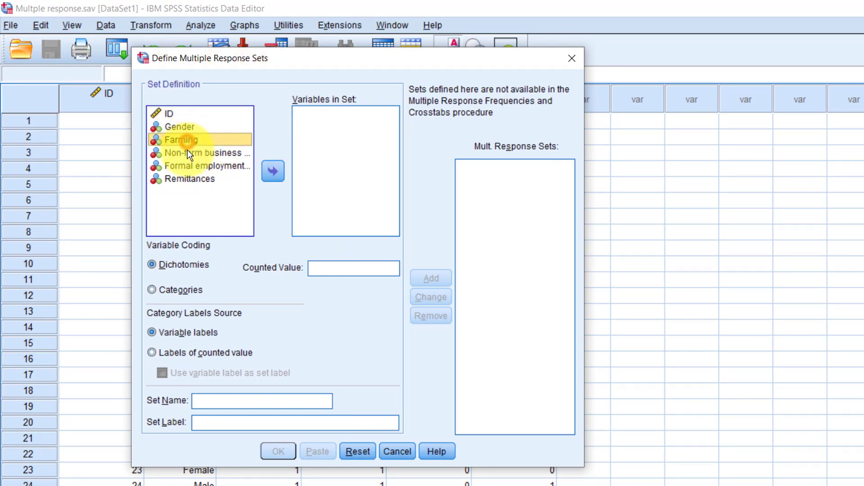
{"action": "left_click", "coordinate": [190, 180], "text": "shift"}
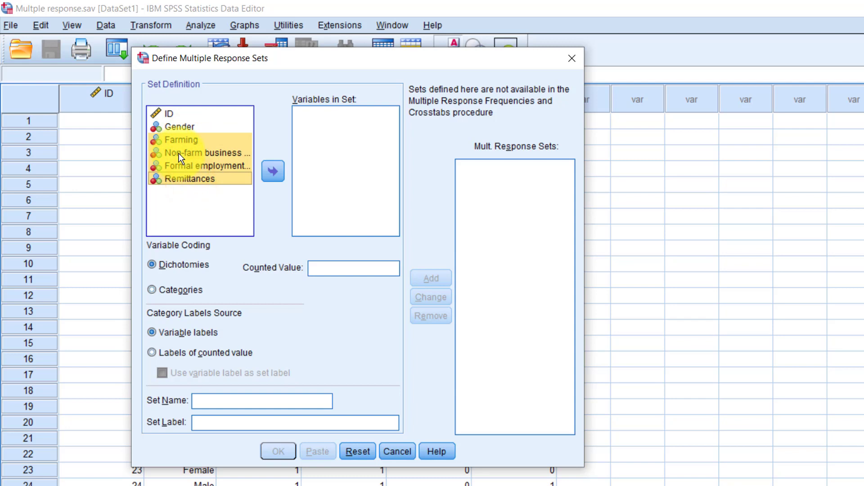
{"action": "left_click_drag", "start_coordinate": [177, 153], "coordinate": [327, 150]}
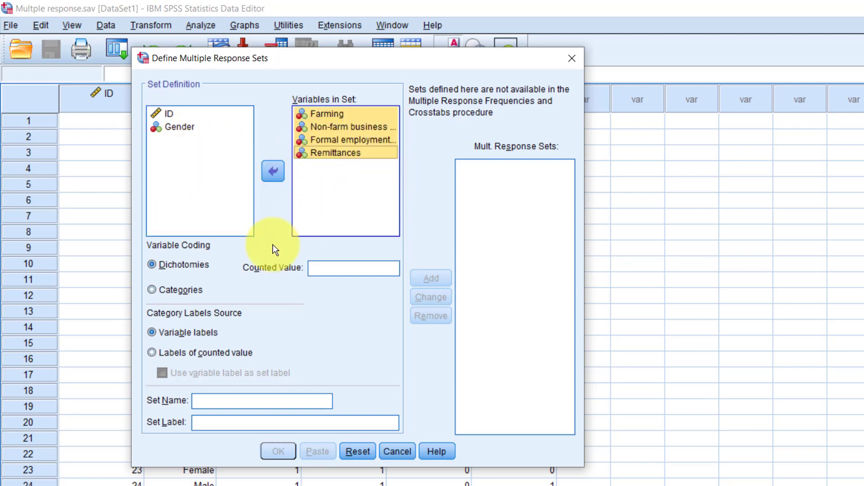
- Count value 1, name the set IncomeSources, add it and confirm
{"action": "left_click", "coordinate": [319, 262]}
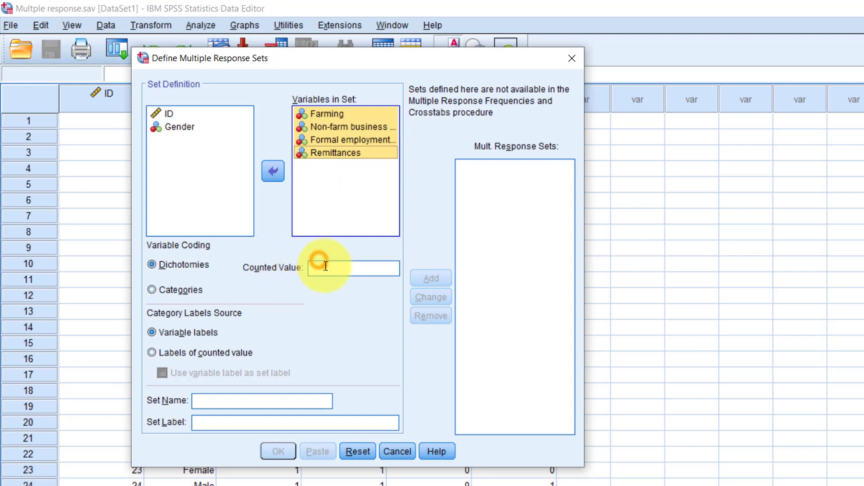
{"action": "type", "text": "1"}
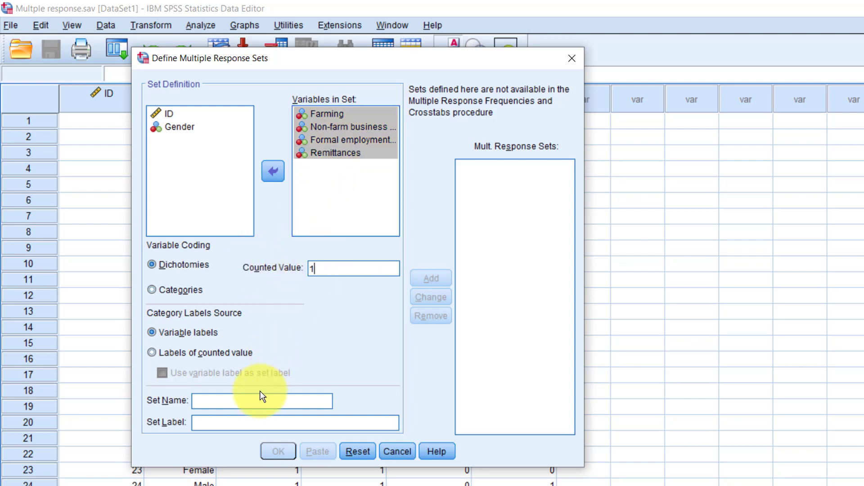
{"action": "left_click", "coordinate": [249, 401]}
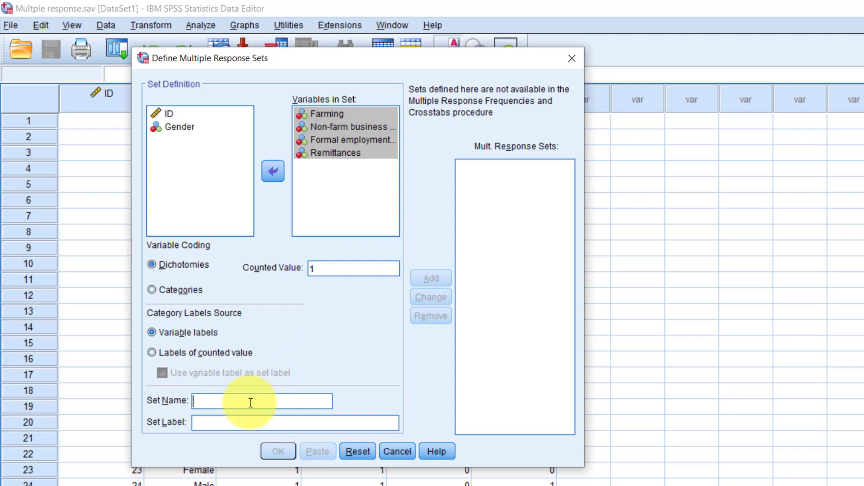
{"action": "type", "text": "IncomeSources"}
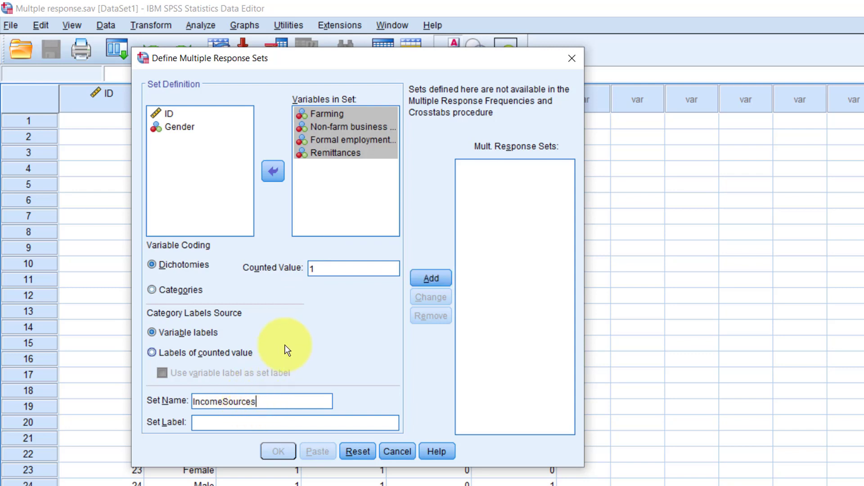
{"action": "left_click", "coordinate": [431, 279]}
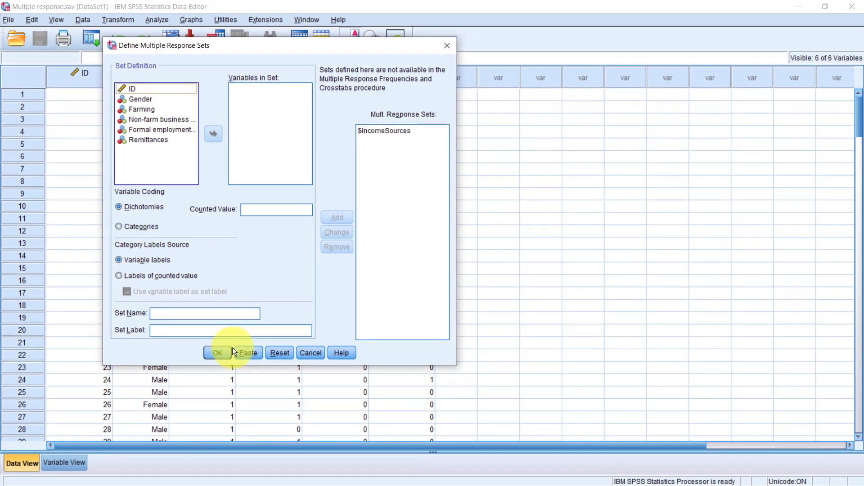
{"action": "left_click", "coordinate": [255, 413]}
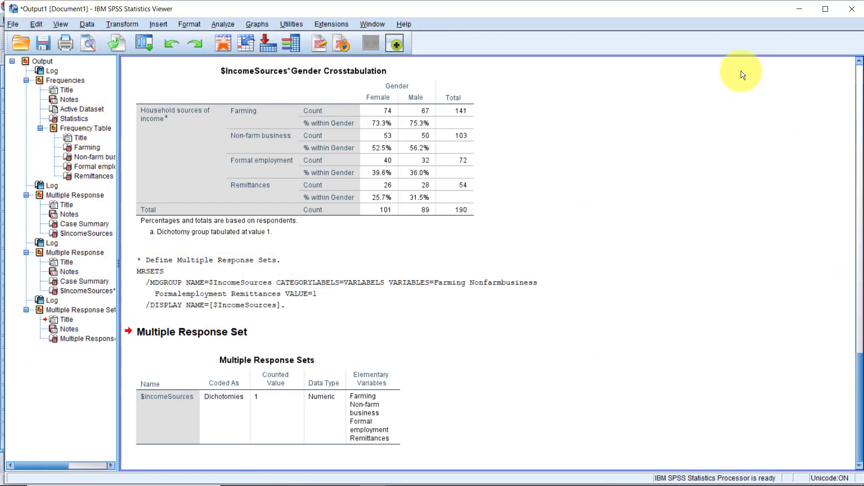
- In Chart Builder, build a Simple Bar chart of $IncomeSources with Percentage as the statistic
{"action": "left_click", "coordinate": [796, 11]}
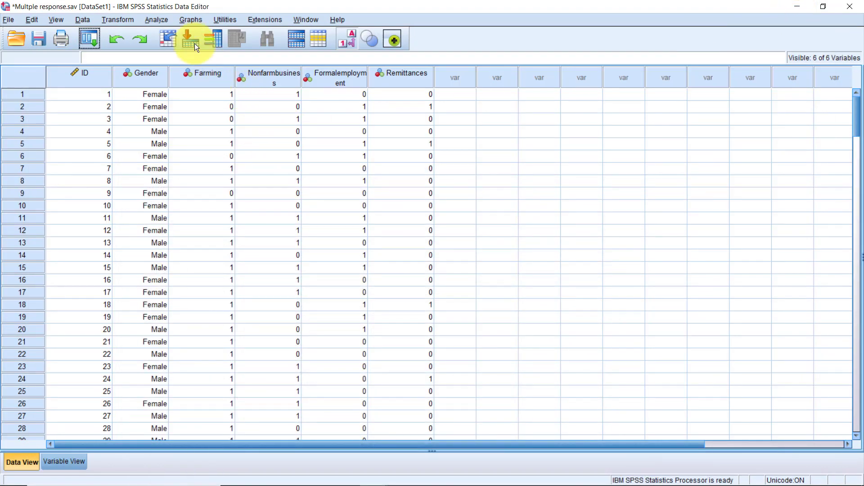
{"action": "left_click", "coordinate": [189, 20]}
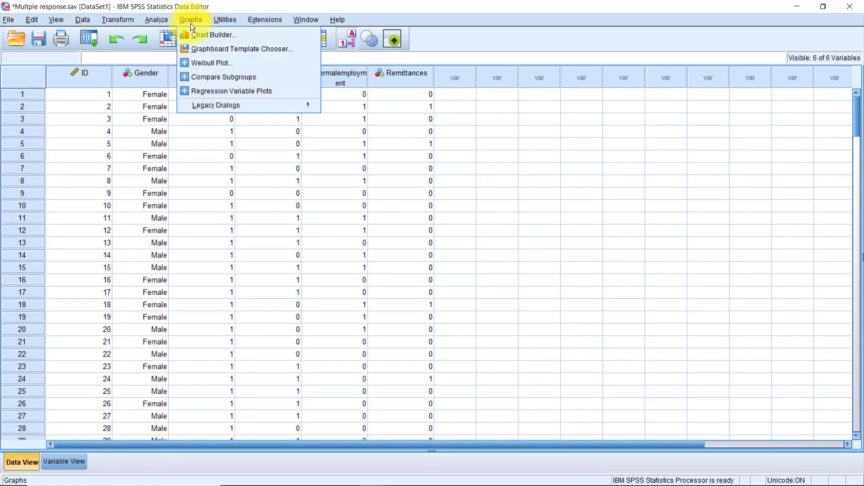
{"action": "left_click", "coordinate": [194, 31]}
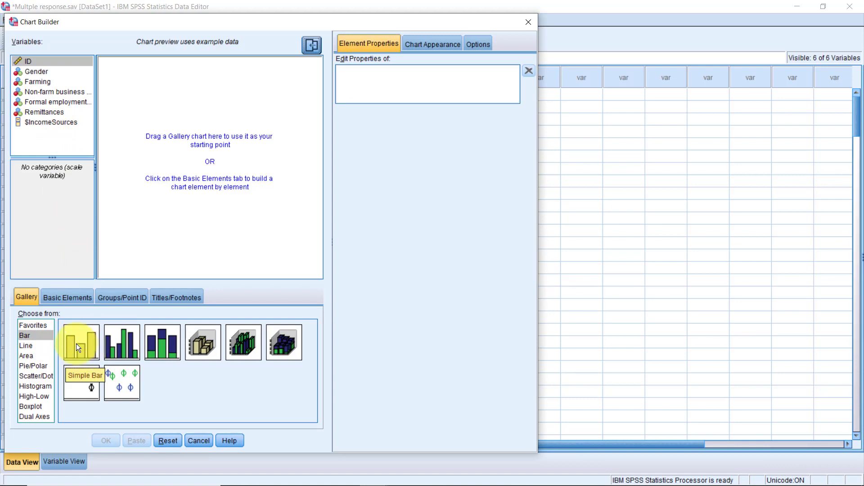
{"action": "left_click_drag", "start_coordinate": [77, 344], "coordinate": [195, 266]}
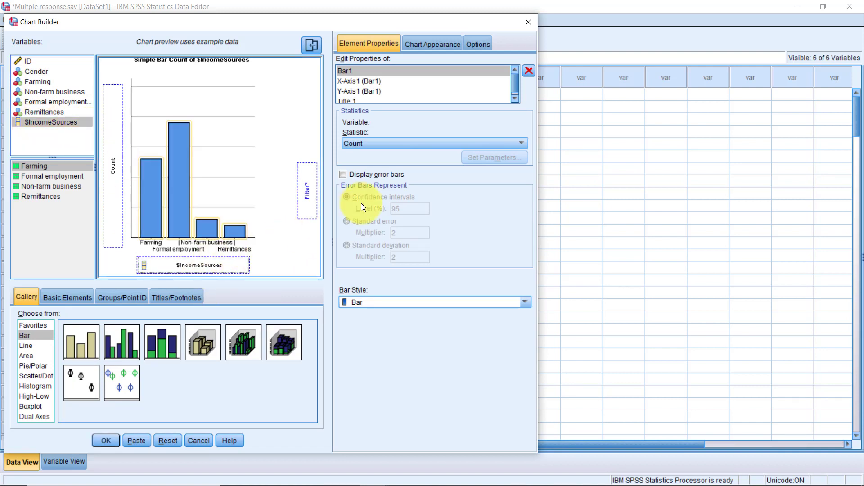
{"action": "left_click", "coordinate": [418, 144]}
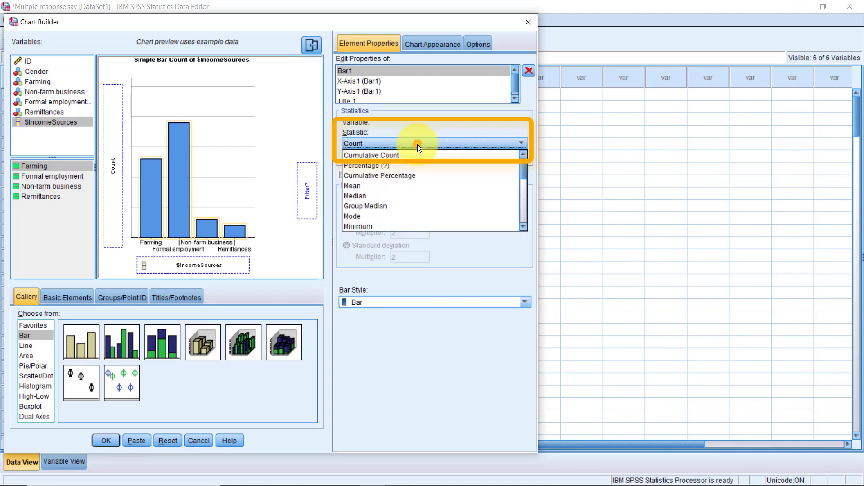
{"action": "left_click", "coordinate": [403, 166]}
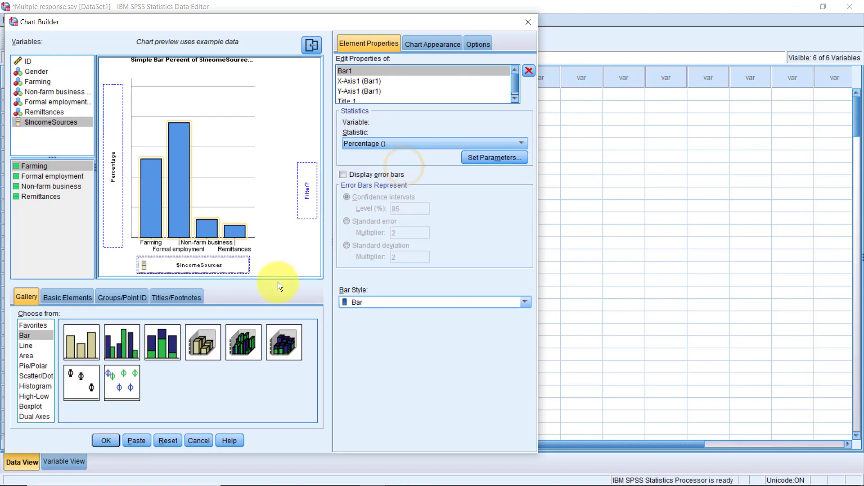
- Generate the Percent of $IncomeSources bar chart and select it in the Viewer
{"action": "left_click", "coordinate": [114, 442]}
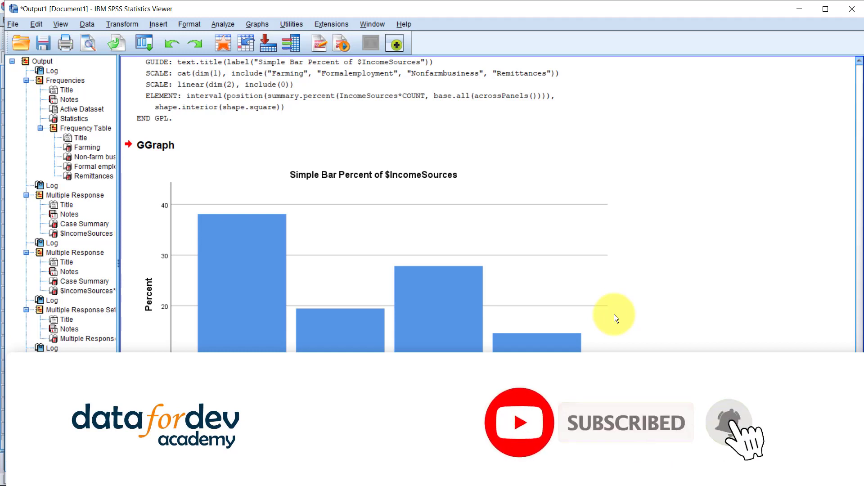
{"action": "left_click", "coordinate": [599, 308]}
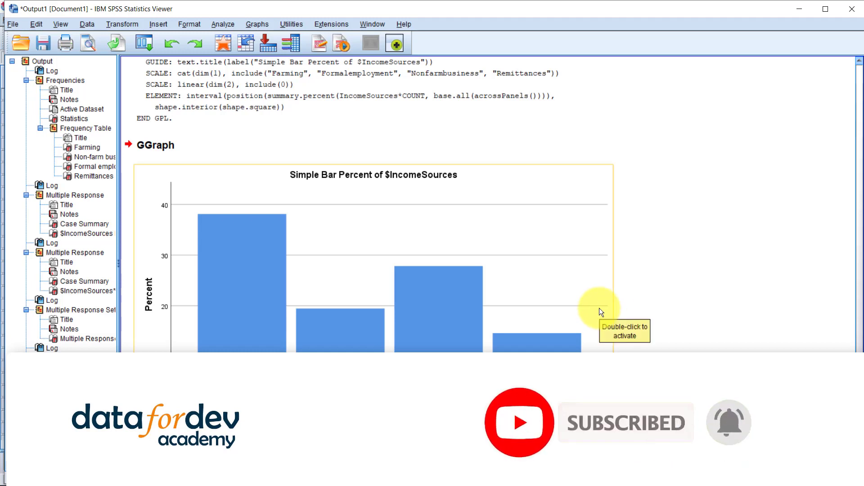